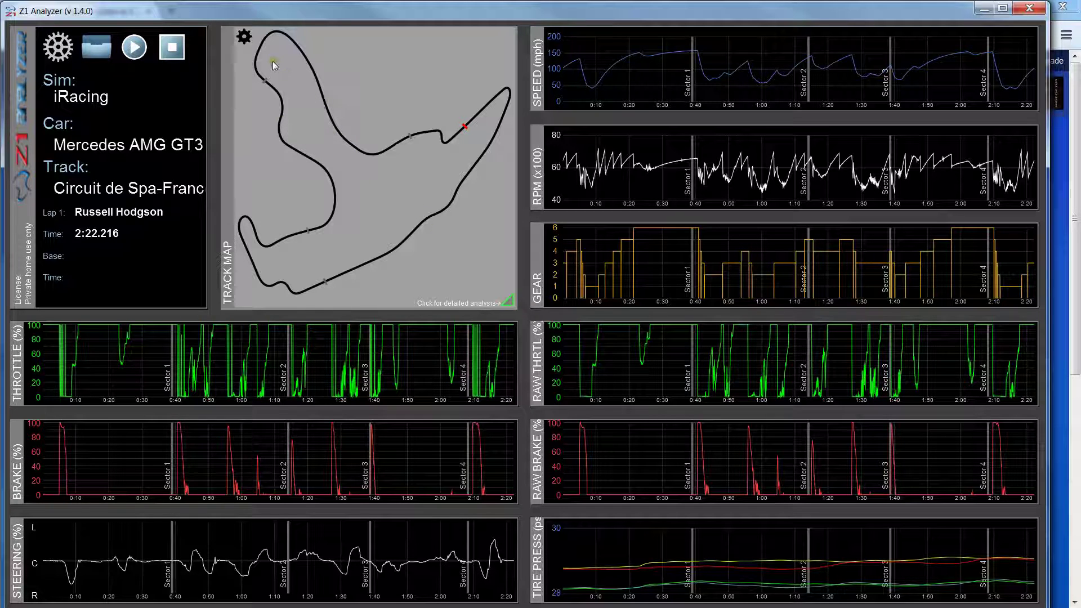
Flip the Spa track map horizontally and vertically twice each, then rotate it two steps.
click(242, 39)
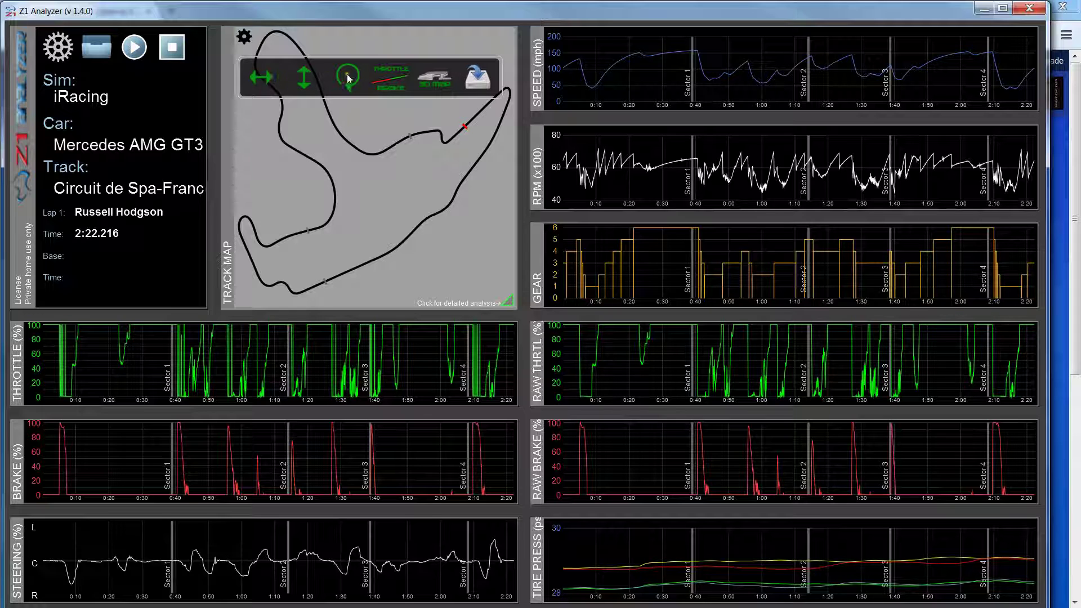
click(274, 79)
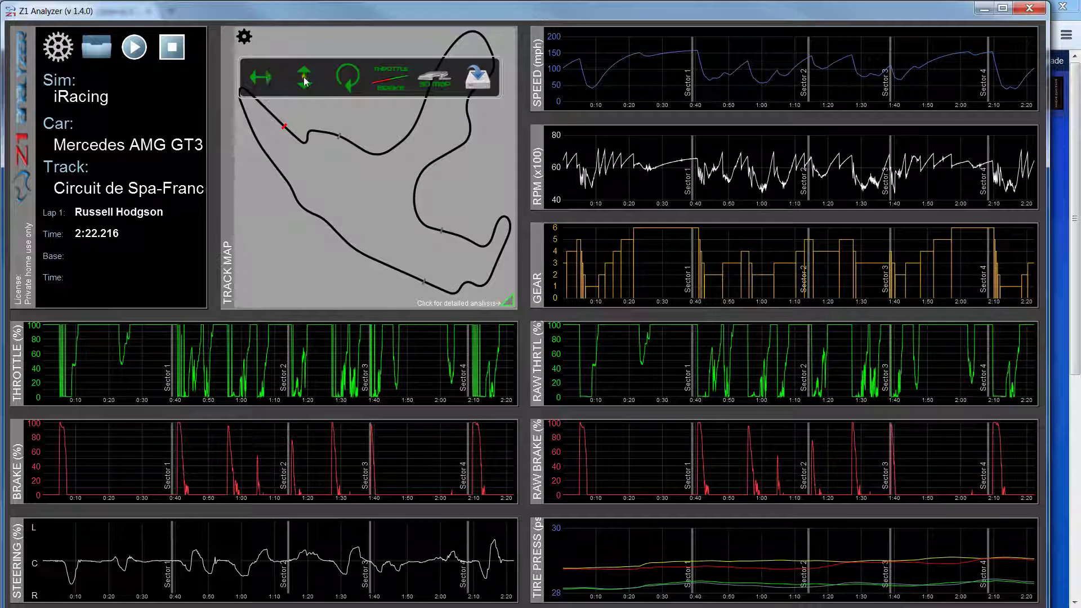
click(262, 78)
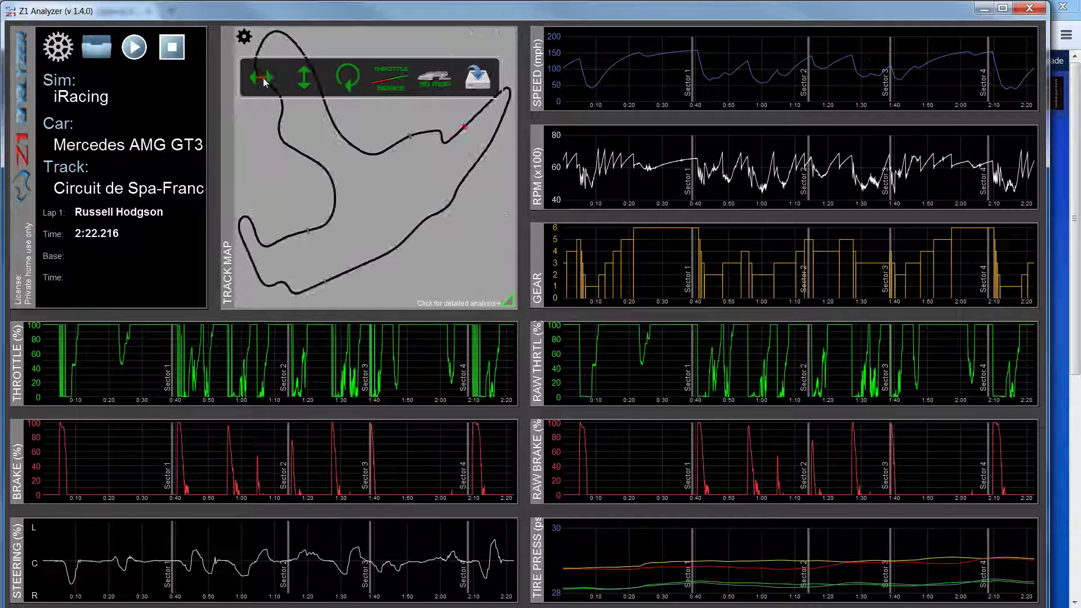
click(302, 81)
click(304, 81)
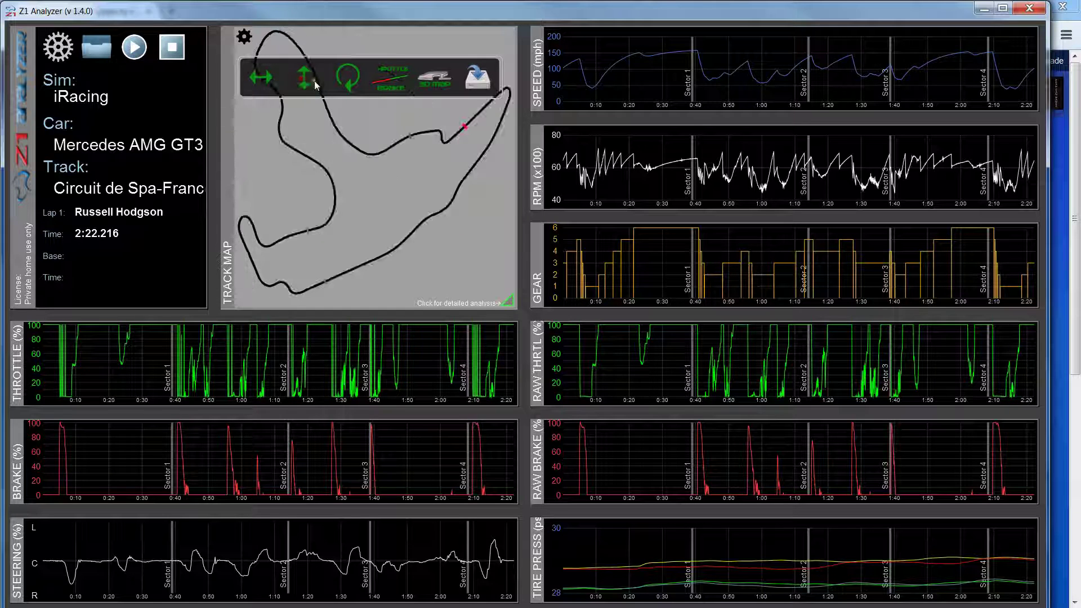
click(347, 83)
click(348, 83)
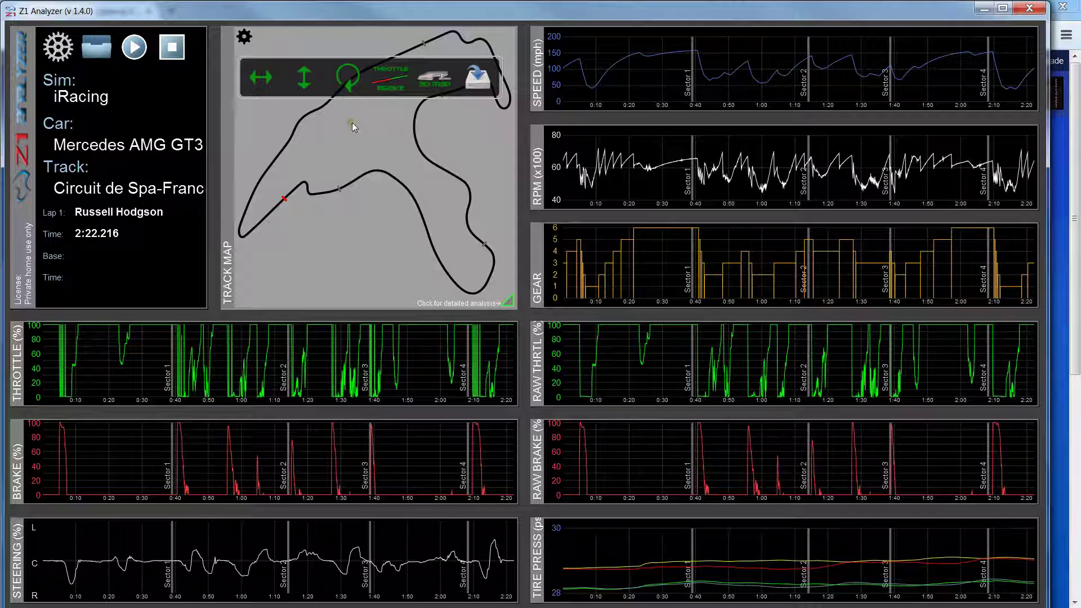
Switch the track map to 3D view, then hide and reshow its view tools.
click(434, 79)
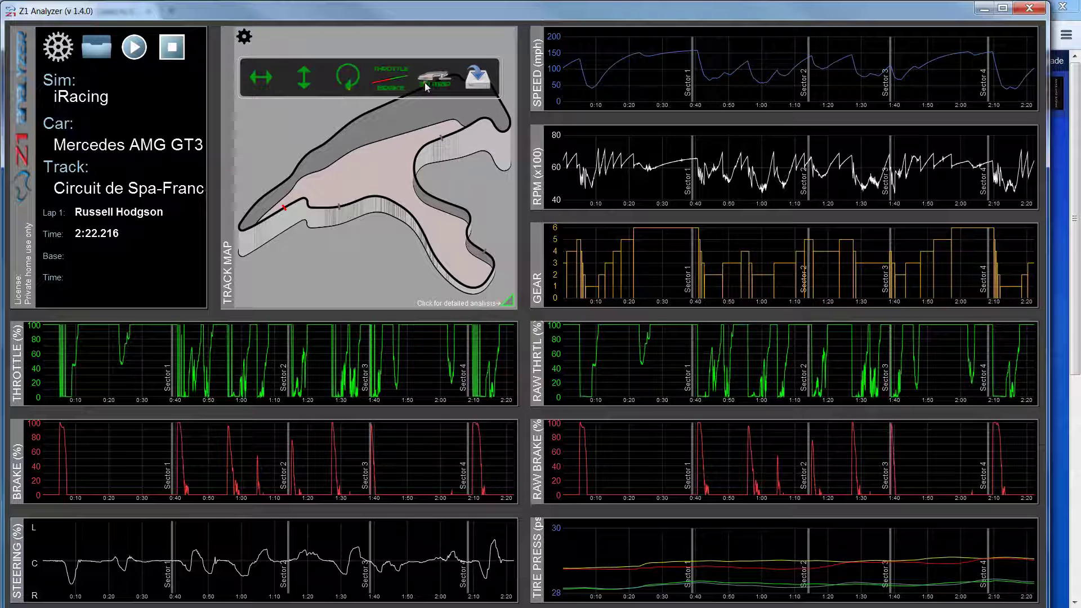
click(244, 36)
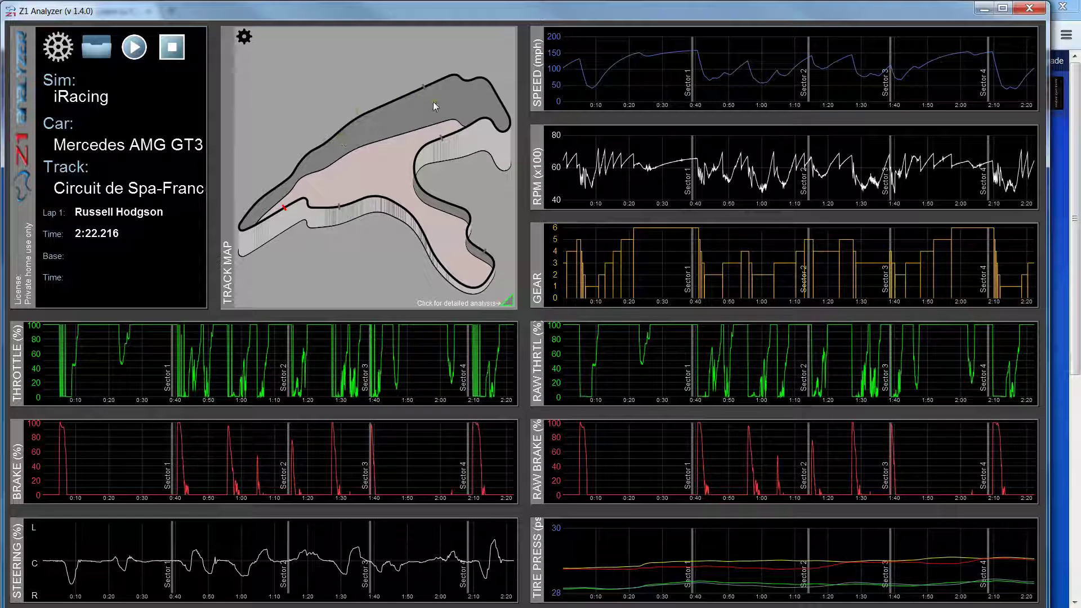
click(244, 37)
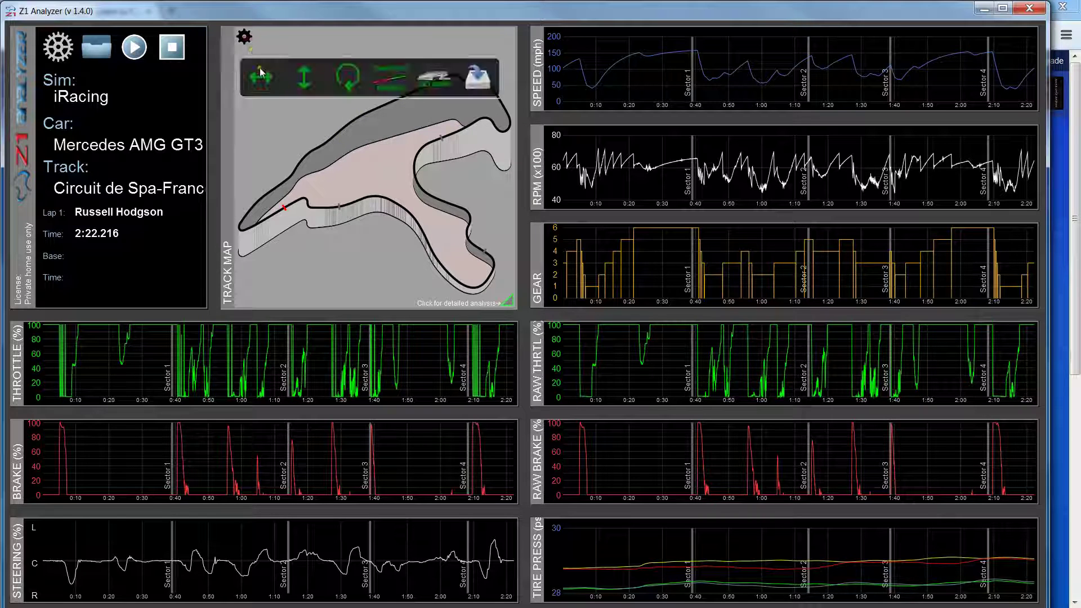
Colour the racing line green for throttle and red for braking.
click(390, 75)
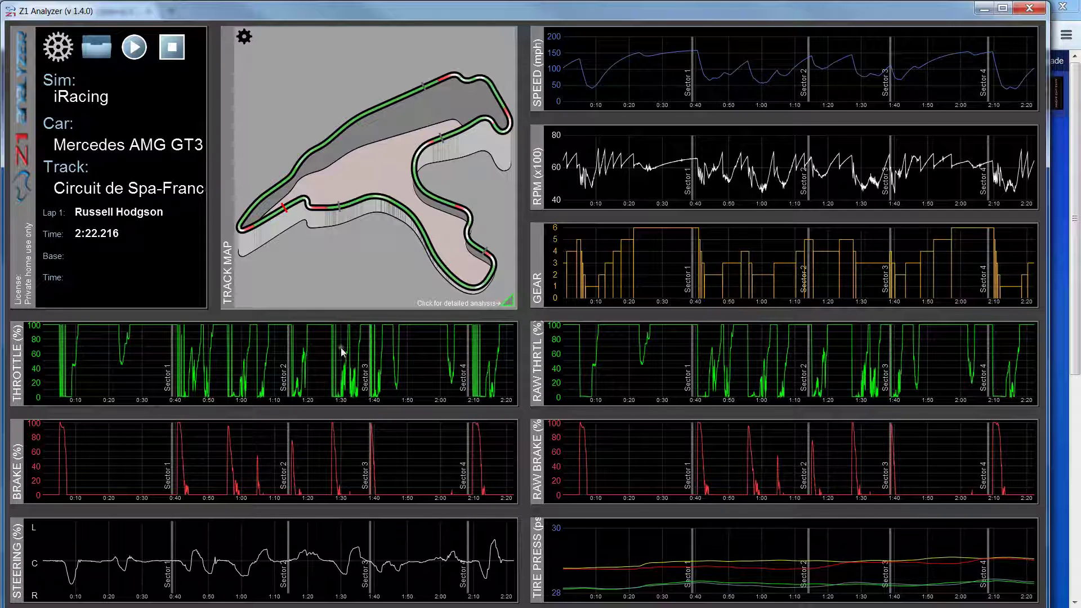
Start the lap replay at 1/1 speed and let it run to 2:22.216.
click(136, 48)
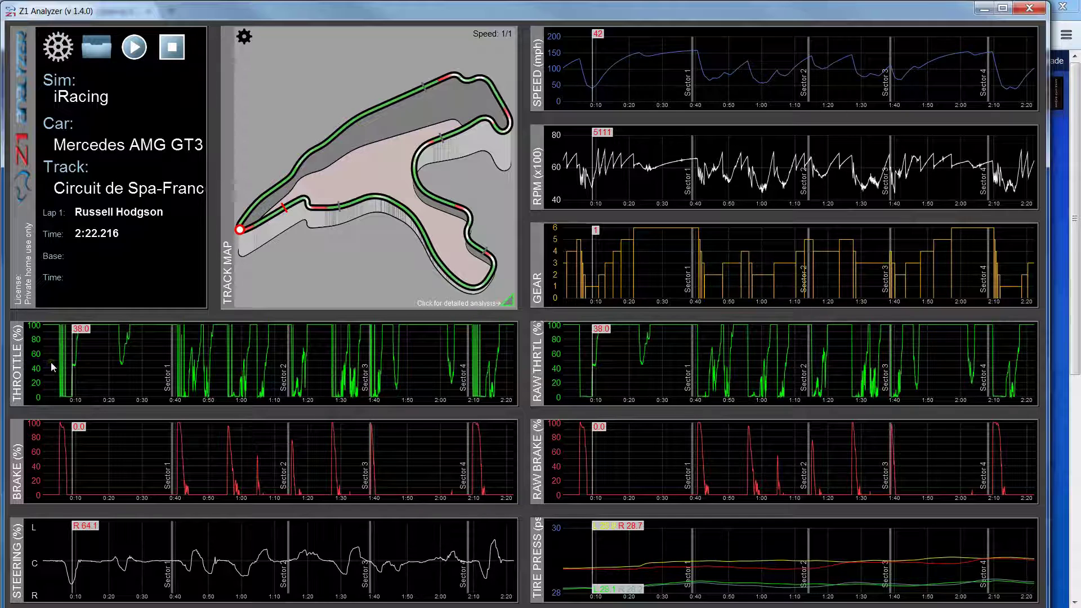
drag(50, 361, 98, 359)
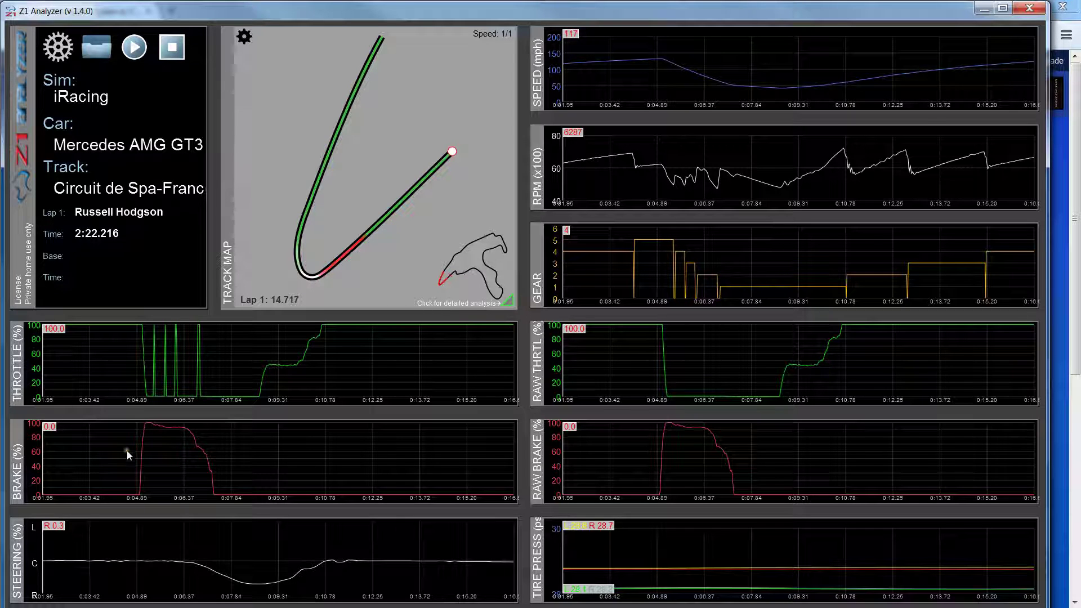
drag(127, 454, 234, 451)
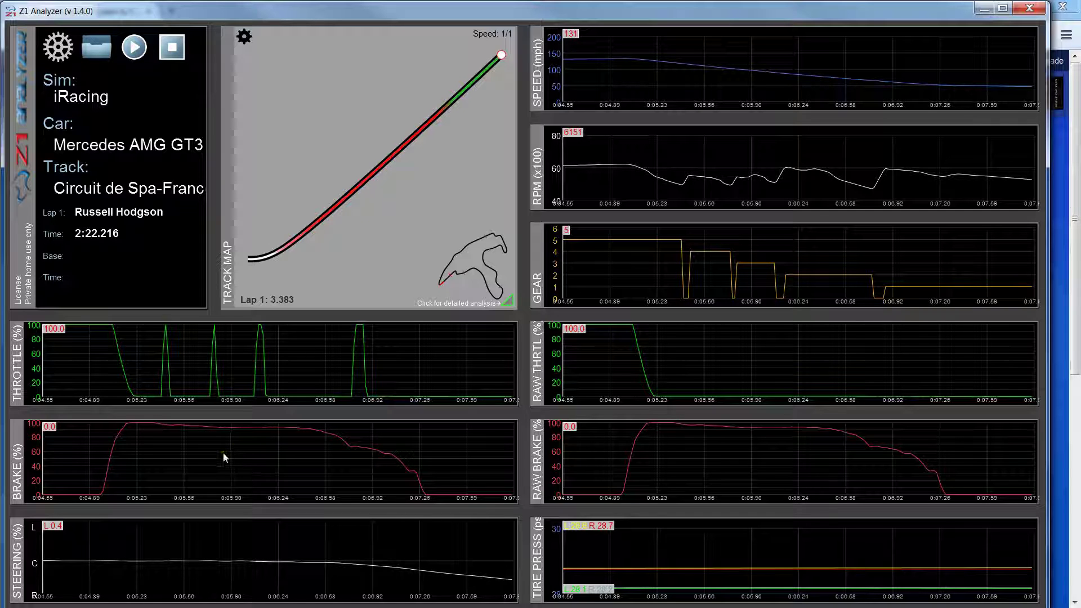
drag(223, 453, 227, 455)
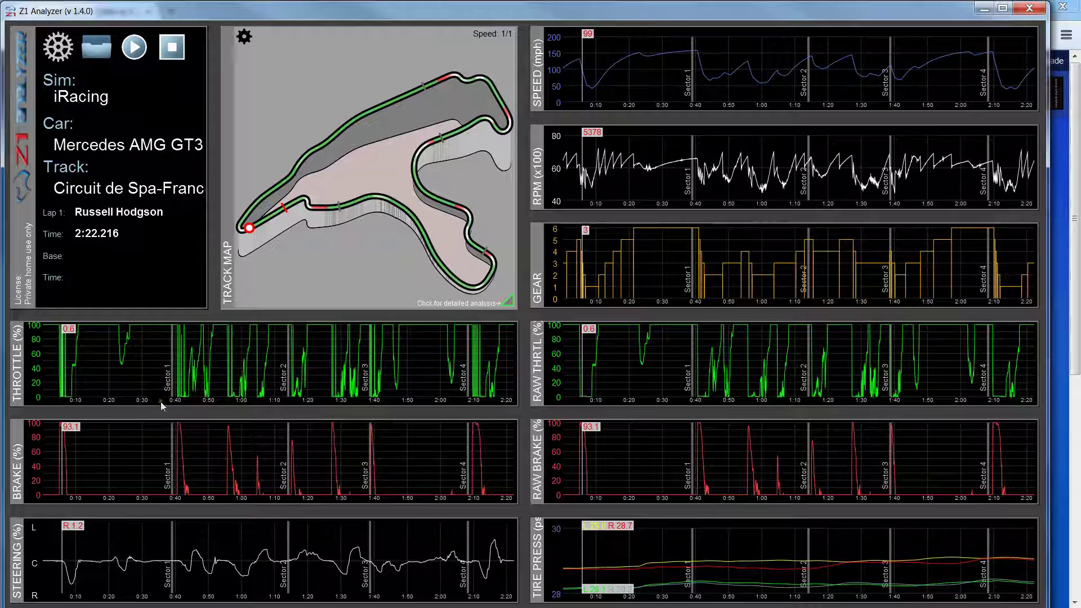
click(134, 374)
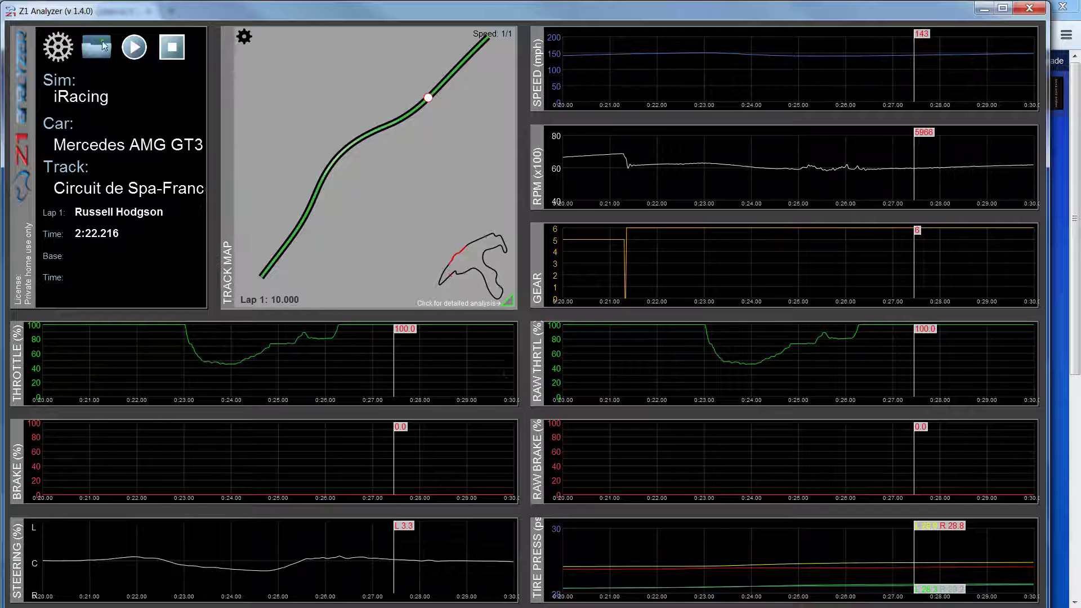
click(51, 353)
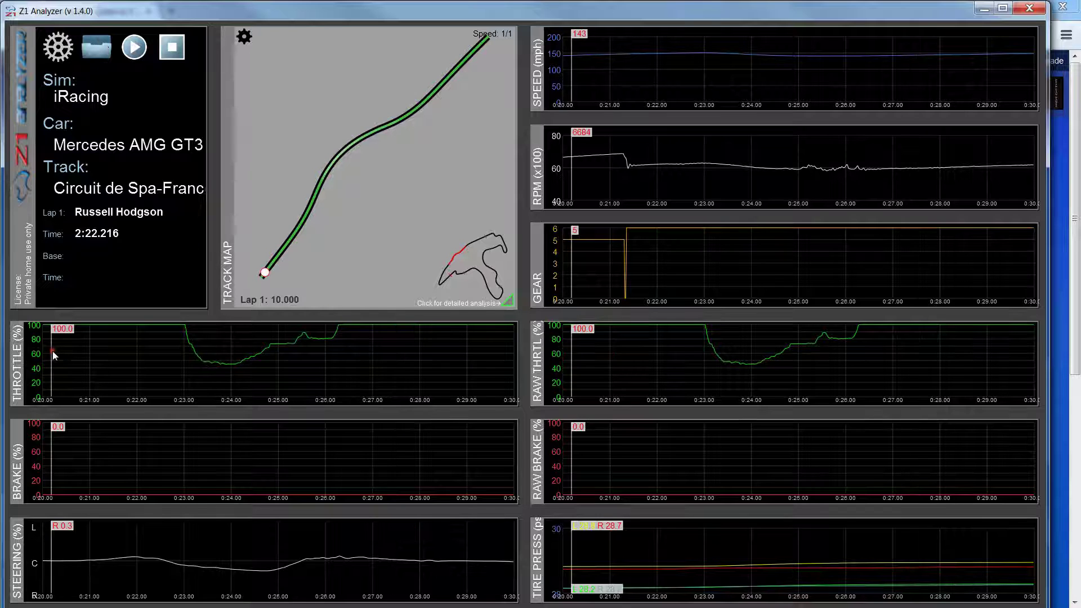
click(137, 41)
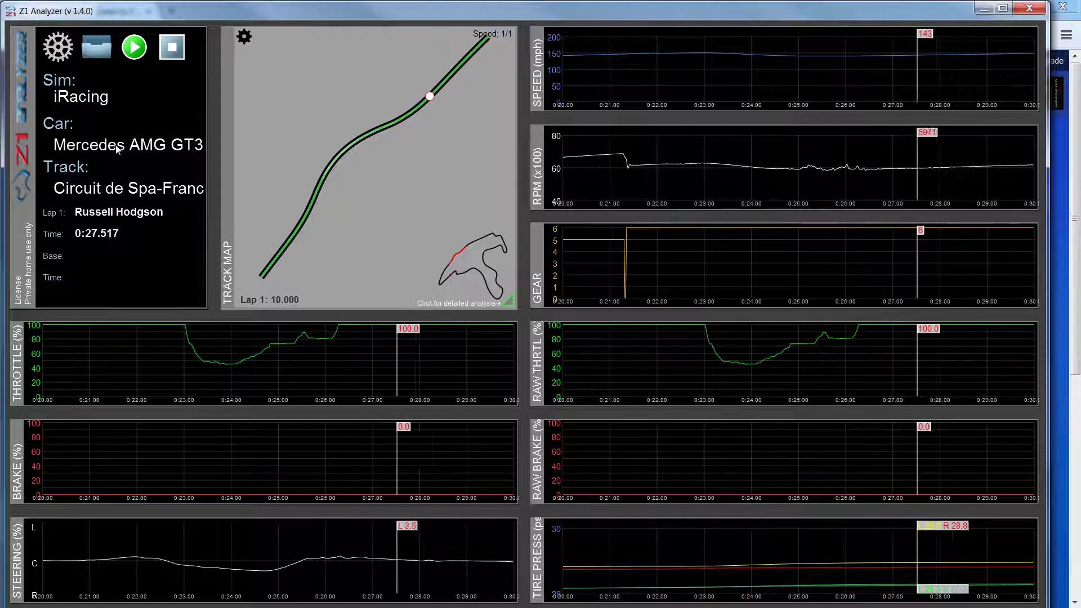
click(172, 50)
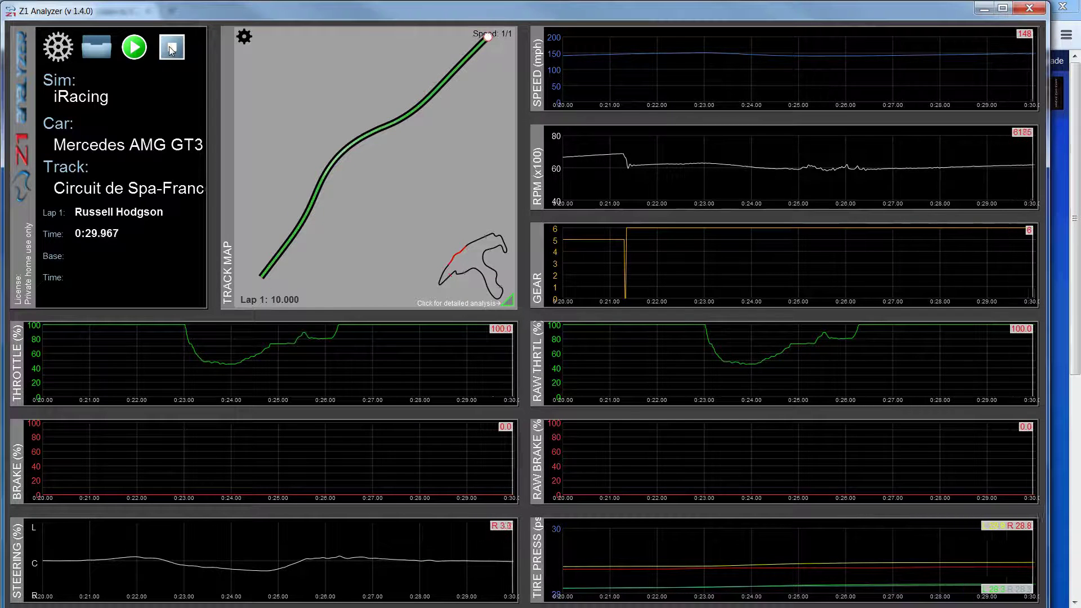
click(123, 359)
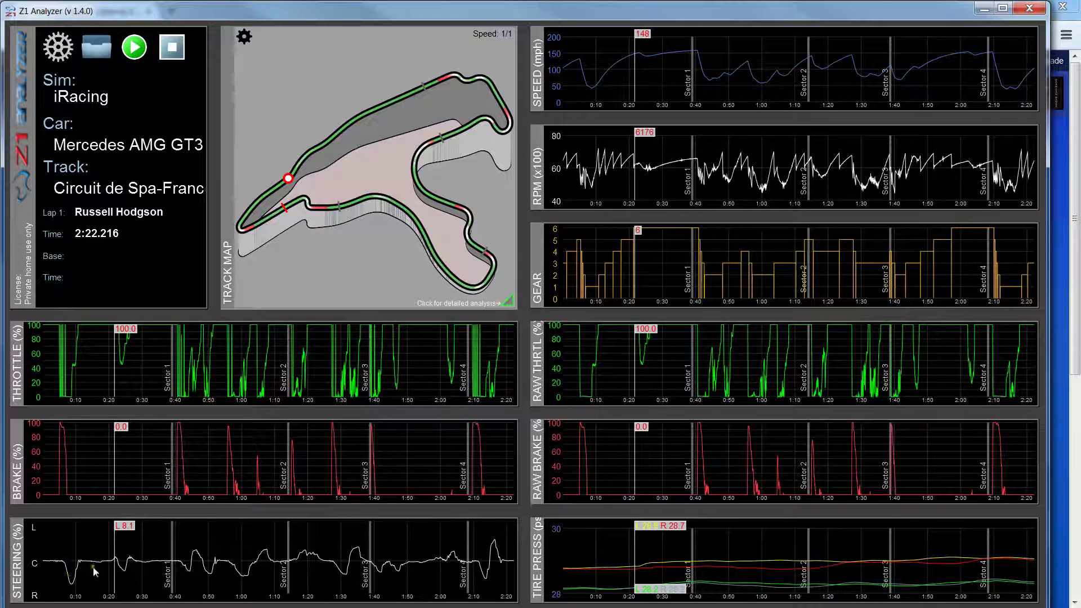
Zoom all traces around 1:00, replay from 0:56.8, stop, then zoom back out.
click(242, 547)
scroll(242, 547, up, 3)
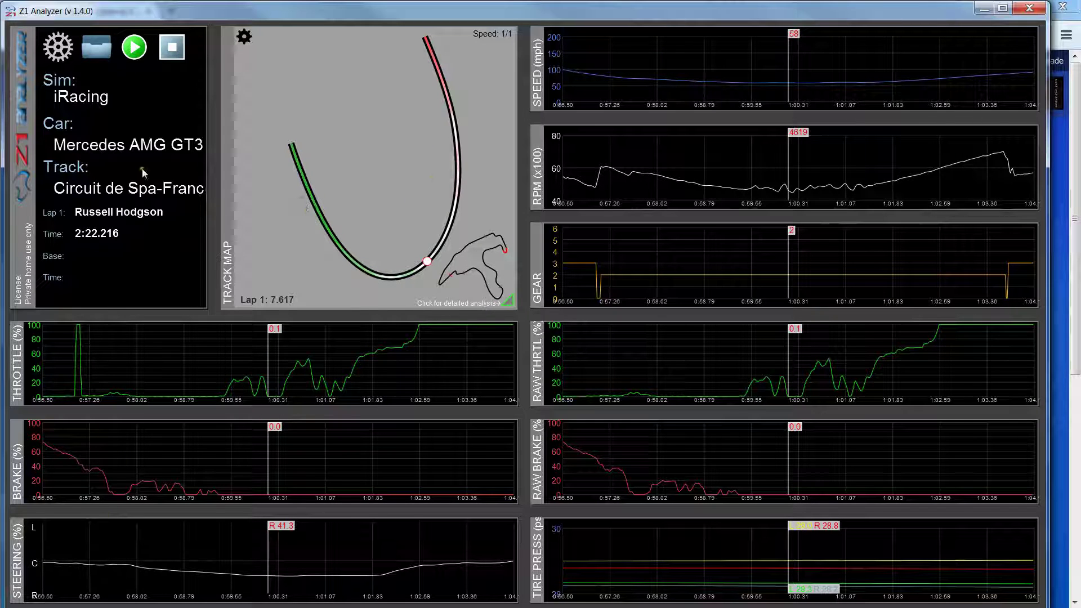
click(62, 547)
click(134, 46)
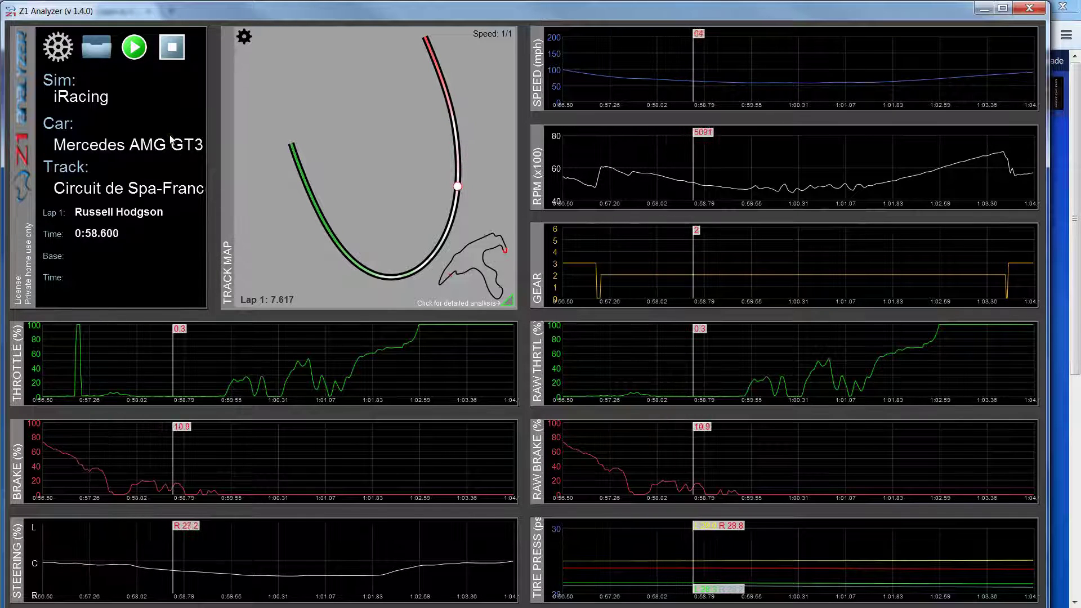
click(171, 50)
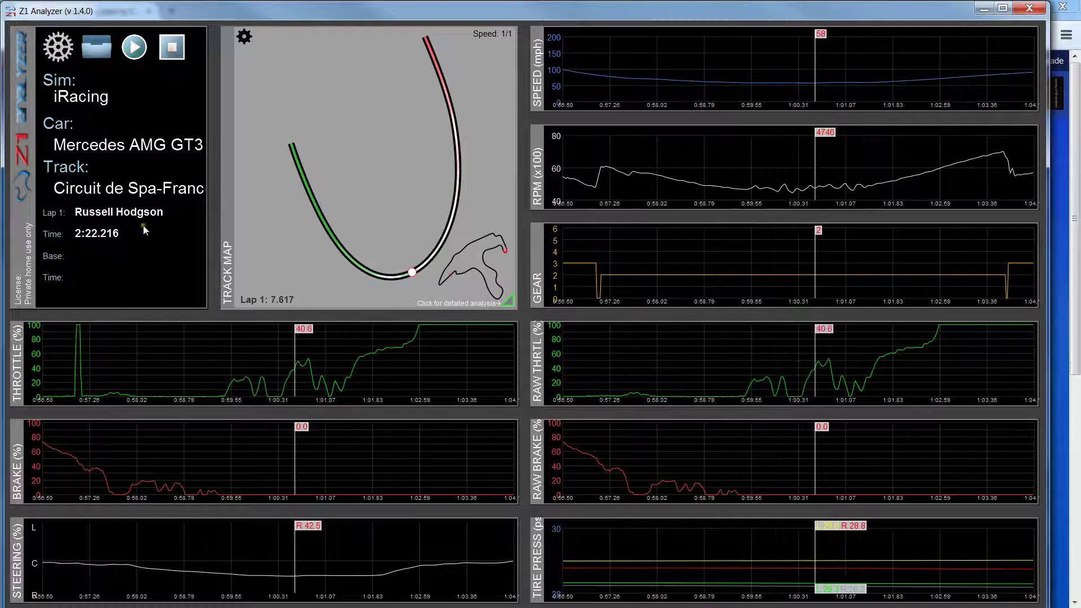
right_click(252, 448)
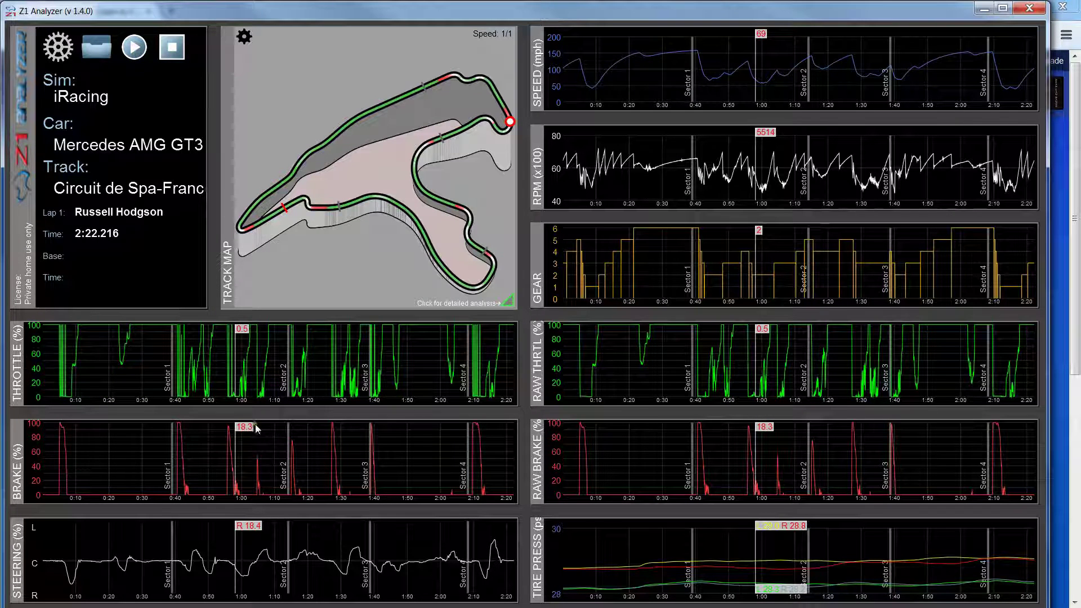
Replay the lap briefly from its start, then stop.
click(44, 356)
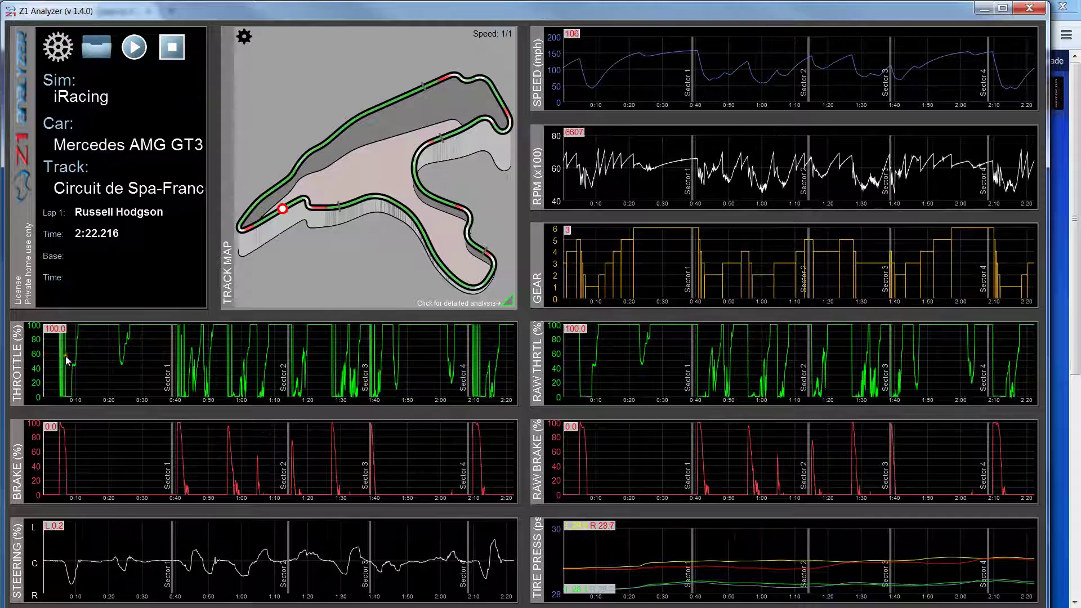
click(134, 51)
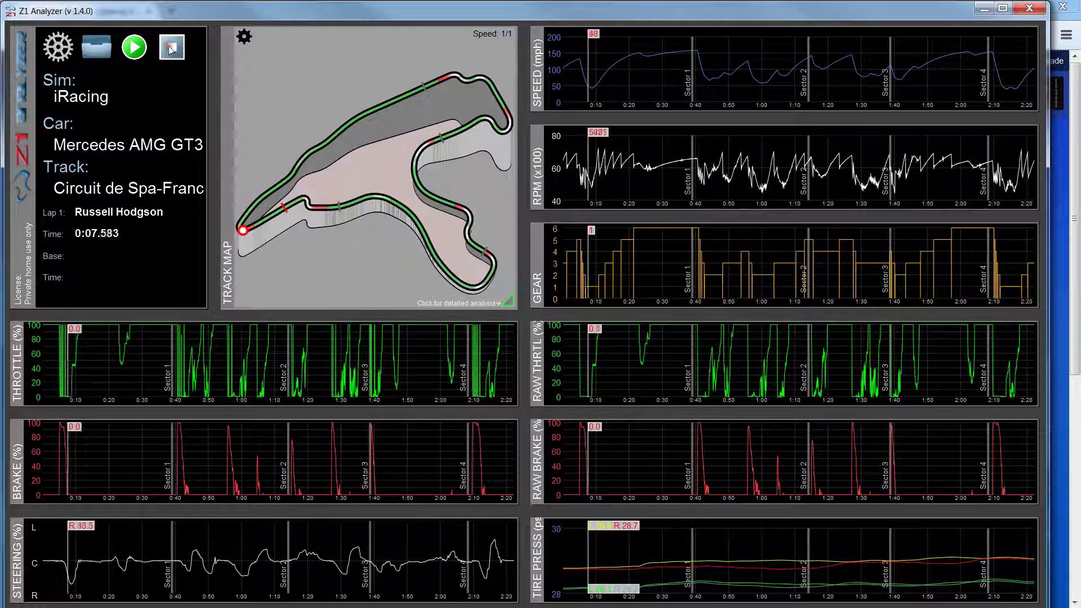
click(171, 46)
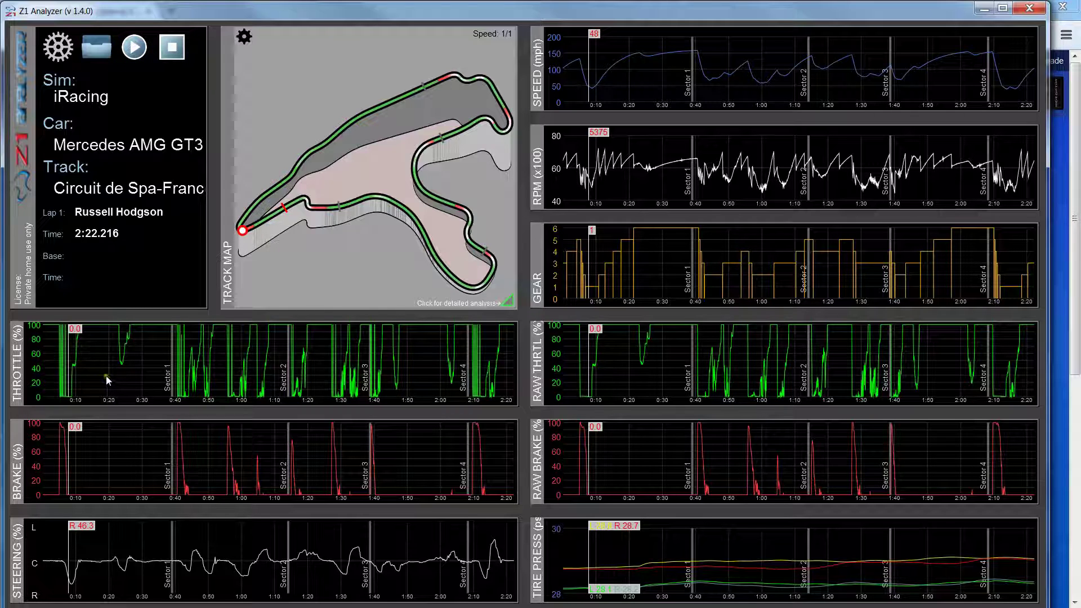
Zoom traces to the first 18 seconds and replay them, slowing through 1/2, 1/4, 1/8 to 1/16 speed.
drag(105, 376, 45, 381)
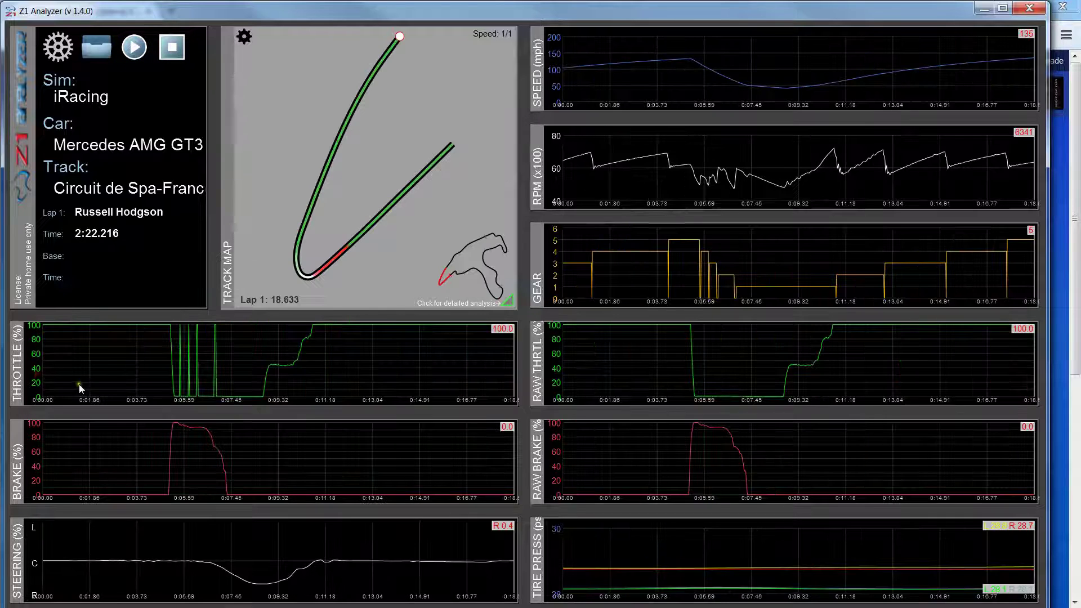
click(47, 366)
click(132, 54)
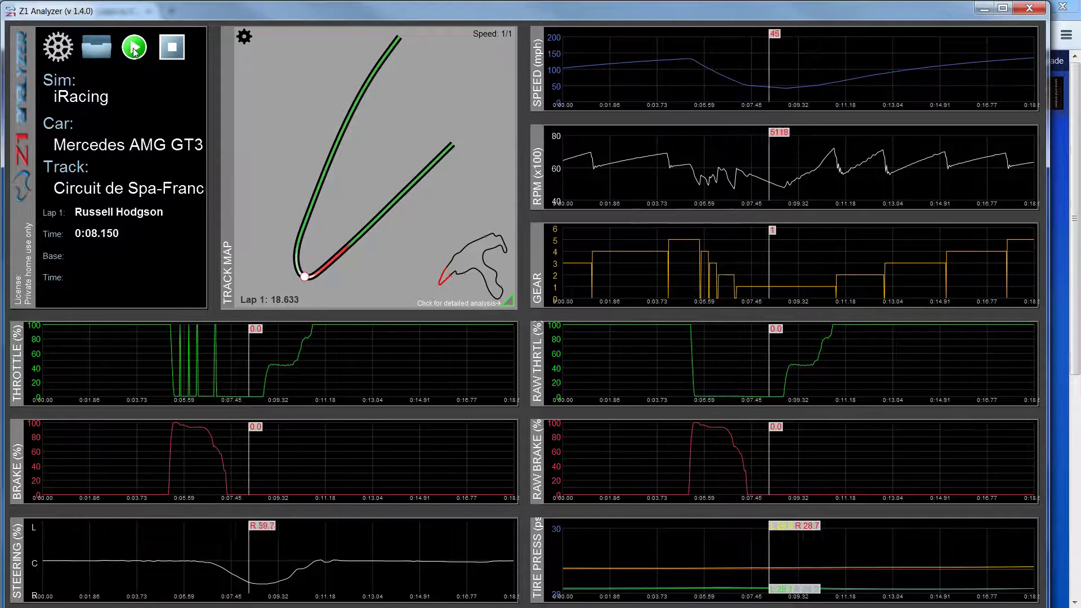
key(minus)
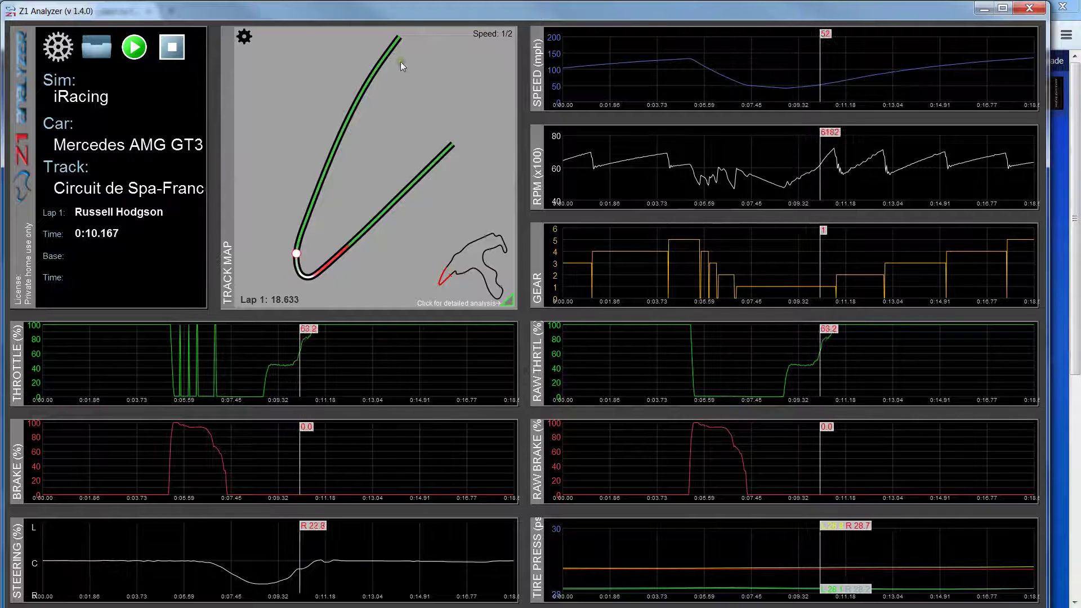
key(minus)
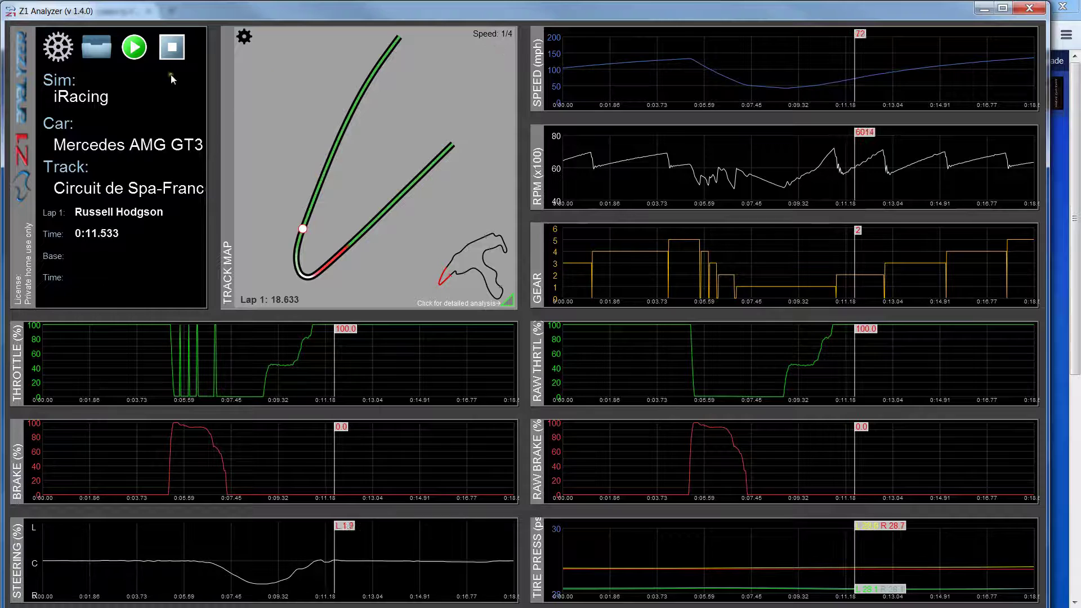
key(minus)
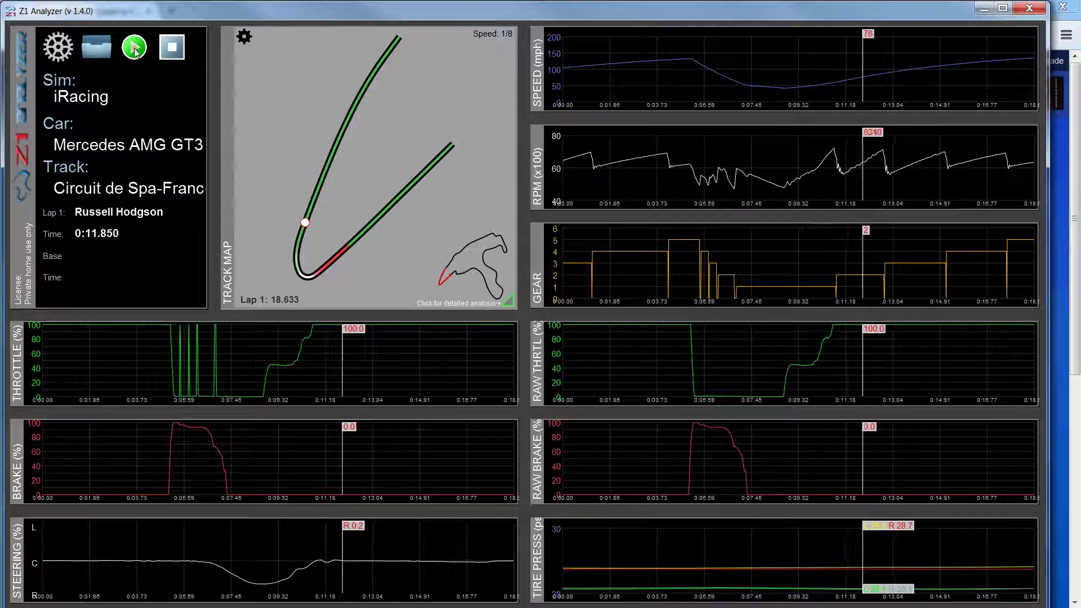
key(minus)
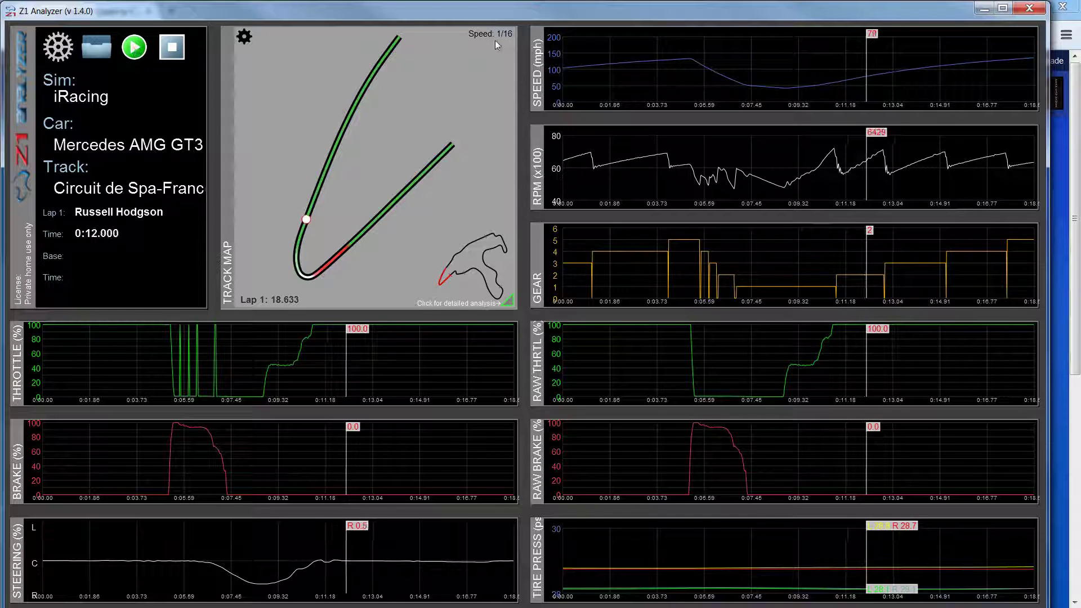
Restore 1/1 replay speed, stop the replay and zoom back out to the whole lap.
click(135, 48)
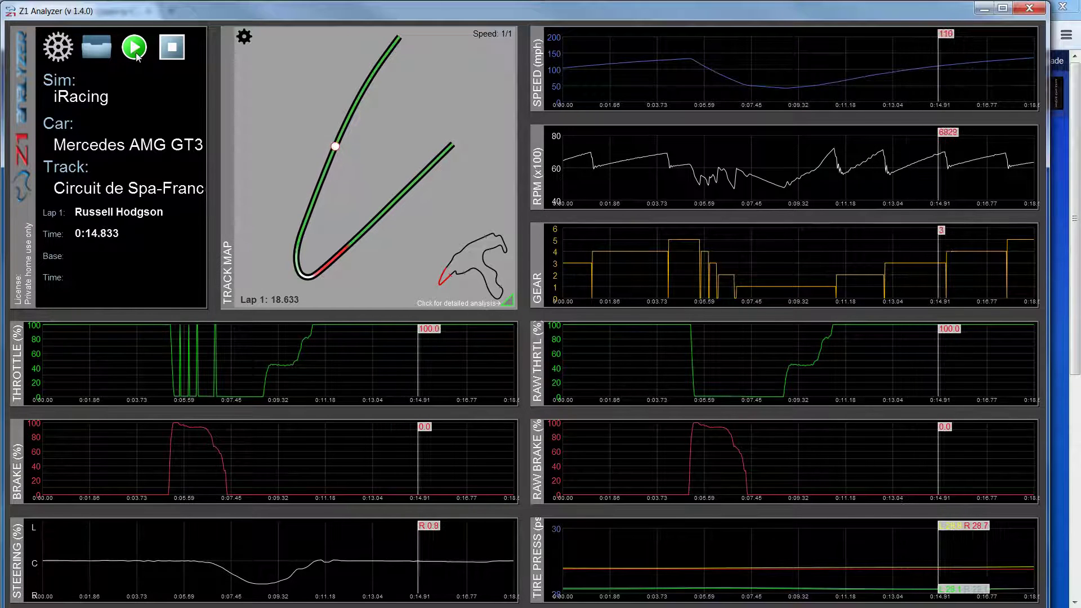
click(172, 47)
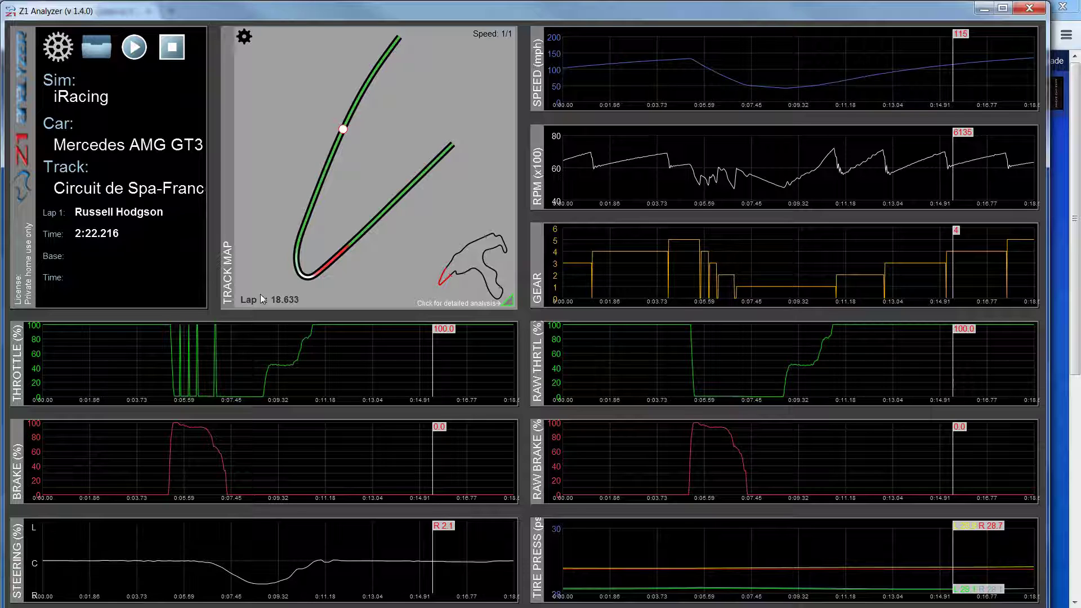
double_click(604, 376)
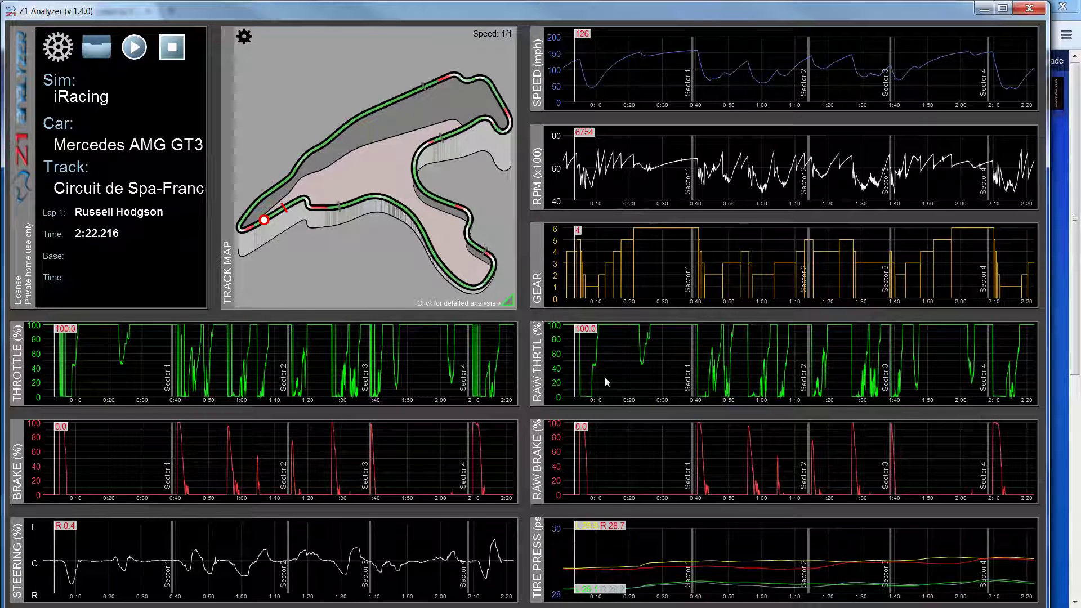